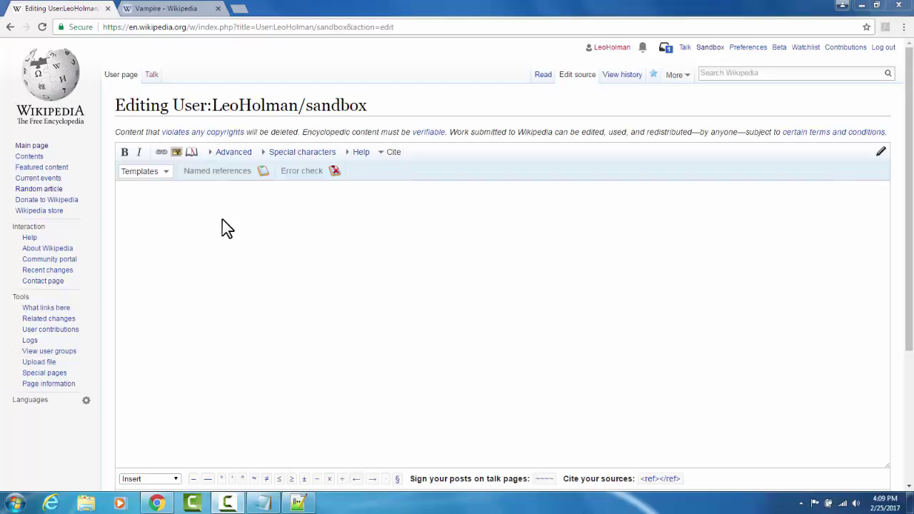
# Type 'This is an example paragraph. This paragraph is meant to illustrate some point.' into the edit box.
pyautogui.click(222, 219)
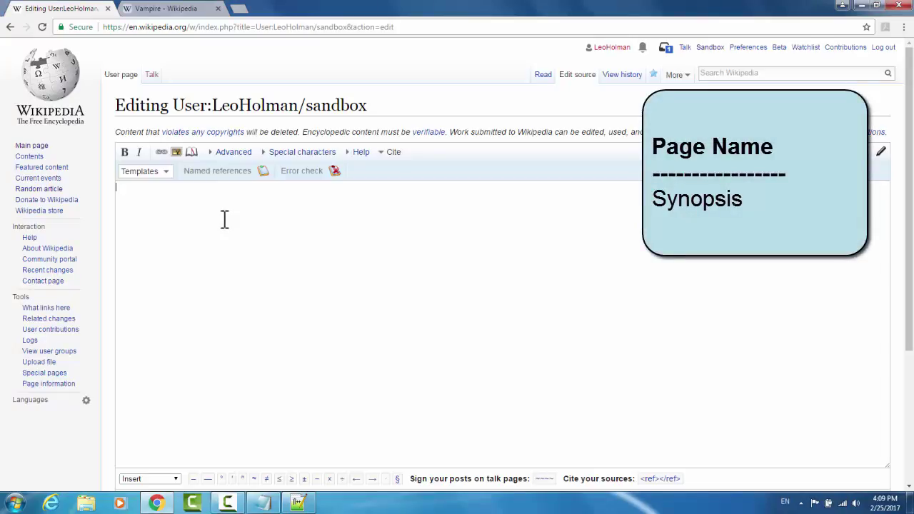
pyautogui.write('This is an example paragraph. This paragraph is menti')
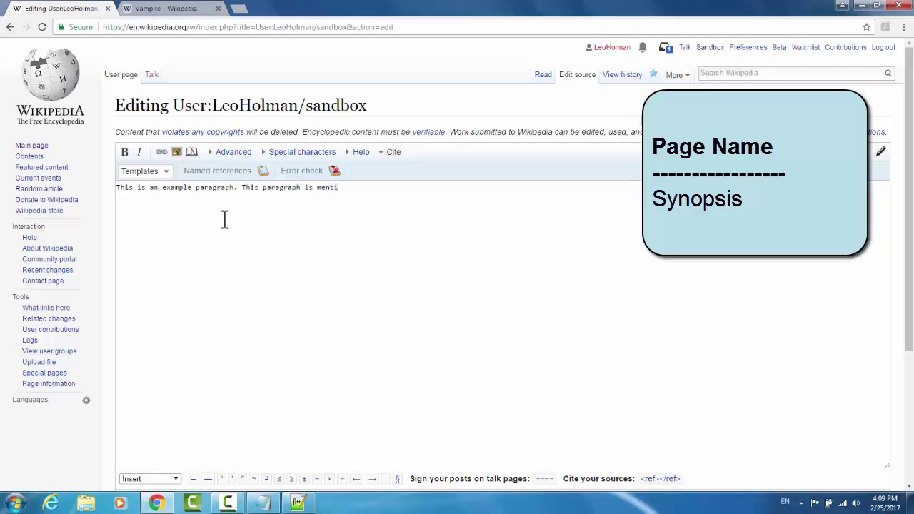
pyautogui.press('BackSpace')
pyautogui.write('to')
pyautogui.press('BackSpace')
pyautogui.press('BackSpace')
pyautogui.press('BackSpace')
pyautogui.press('BackSpace')
pyautogui.press('BackSpace')
pyautogui.write('ant to illustrate some point.')
# Save the sandbox page and reopen its source editor.
pyautogui.scroll(-3, 893, 213)
pyautogui.click(158, 397)
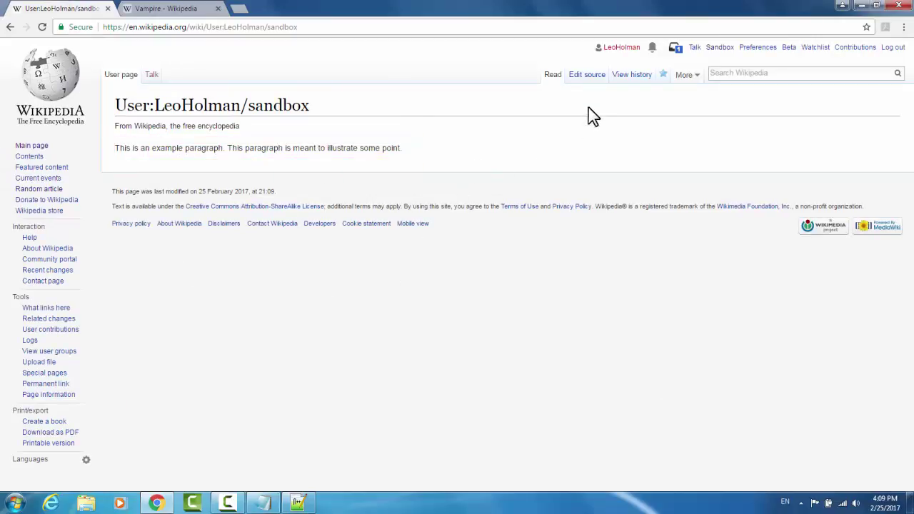
pyautogui.click(589, 75)
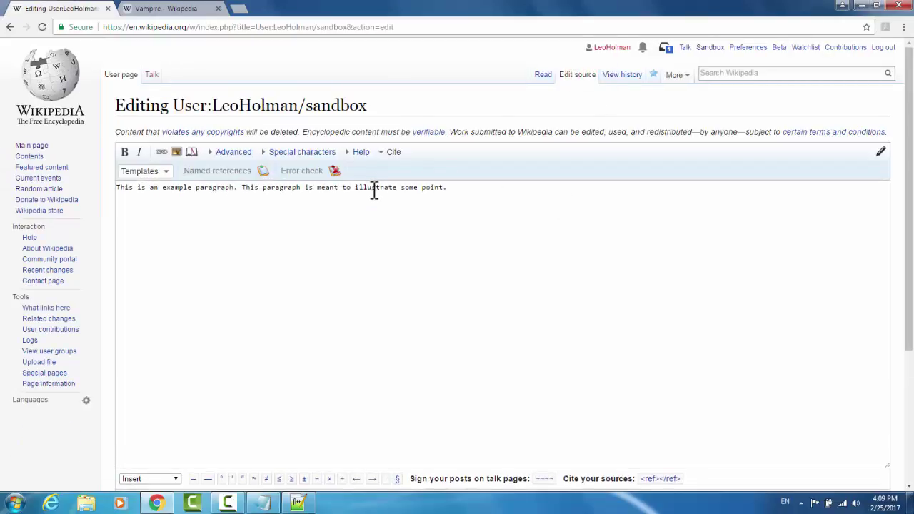
# Add the heading '==Excerpt from Dracula==' below the paragraph, correcting the 'Exerpt' typo.
pyautogui.click(490, 194)
pyautogui.press('Return')
pyautogui.press('Return')
pyautogui.write('==')
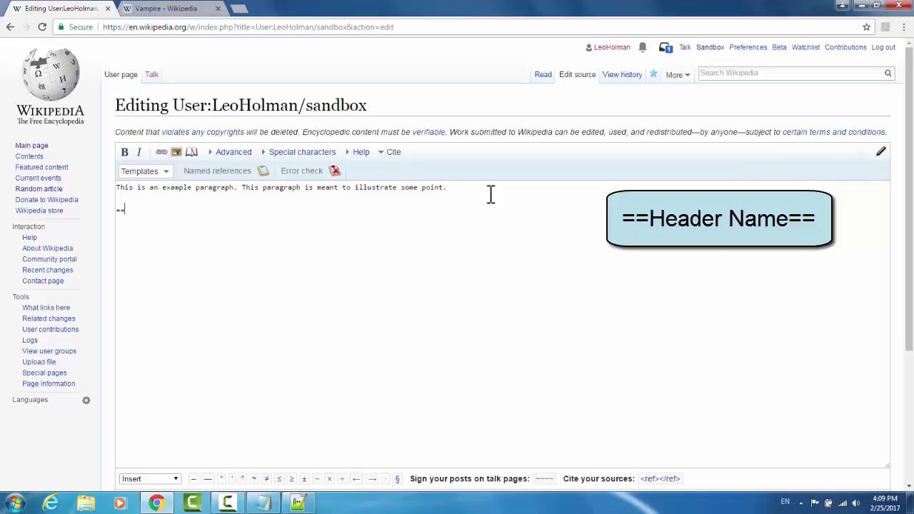
pyautogui.write('Exerpt from Dracula==')
pyautogui.rightClick(136, 210)
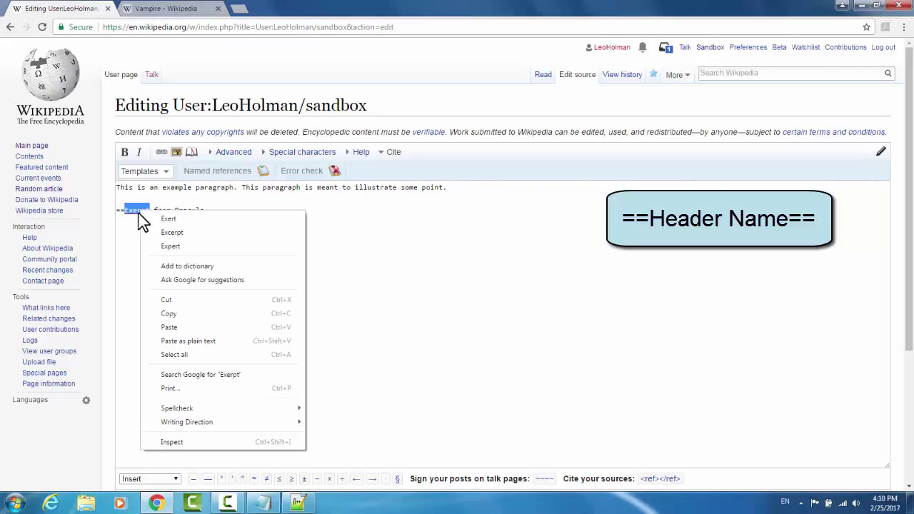
pyautogui.click(171, 234)
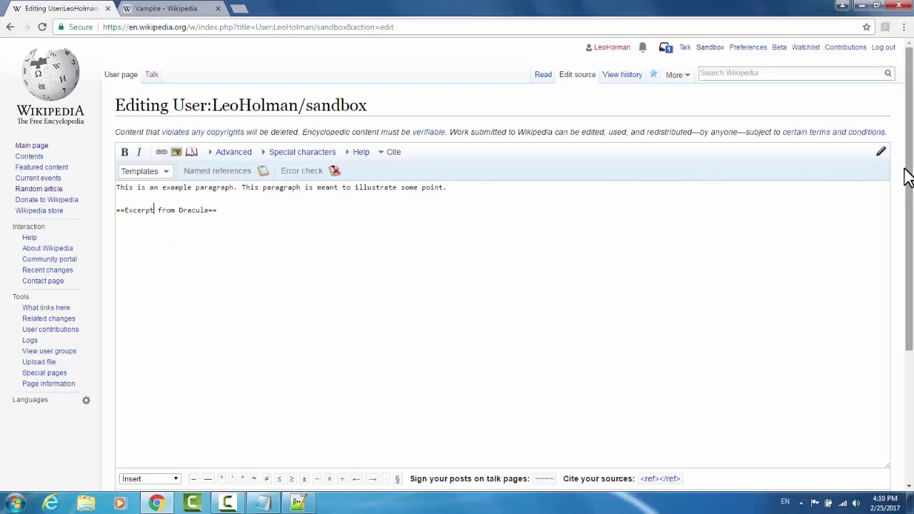
# Save the sandbox with the new heading and reopen the source editor.
pyautogui.scroll(-2, 905, 178)
pyautogui.scroll(-1, 906, 179)
pyautogui.click(160, 397)
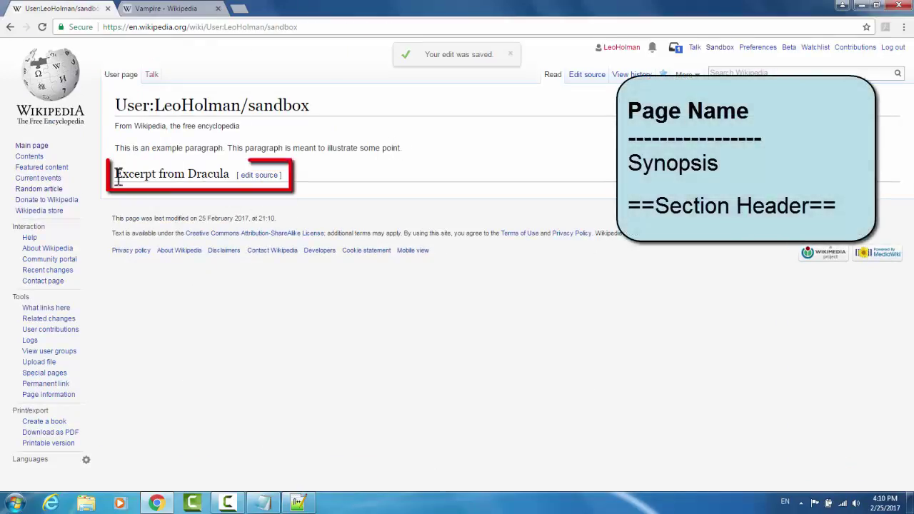
pyautogui.click(592, 75)
# Paste the Dracula passage copied from Notepad below the heading and save the page.
pyautogui.click(169, 230)
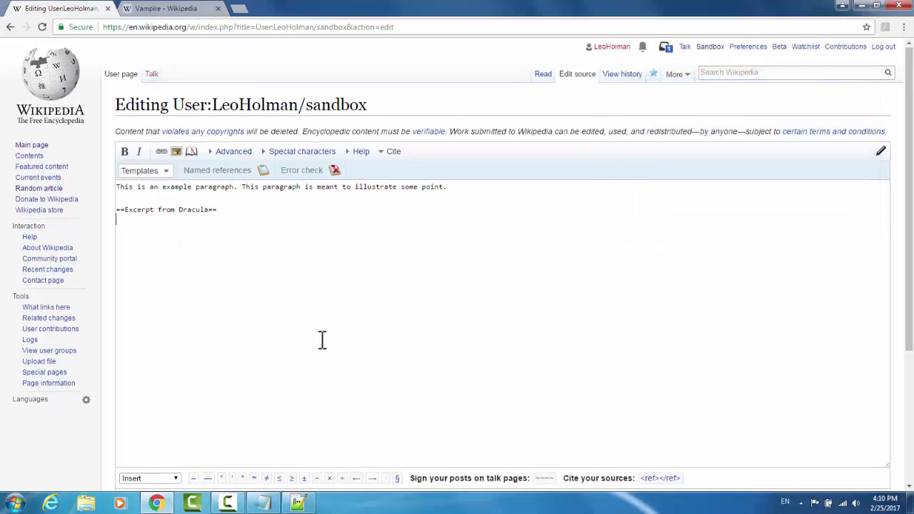
pyautogui.scroll(-1, 325, 336)
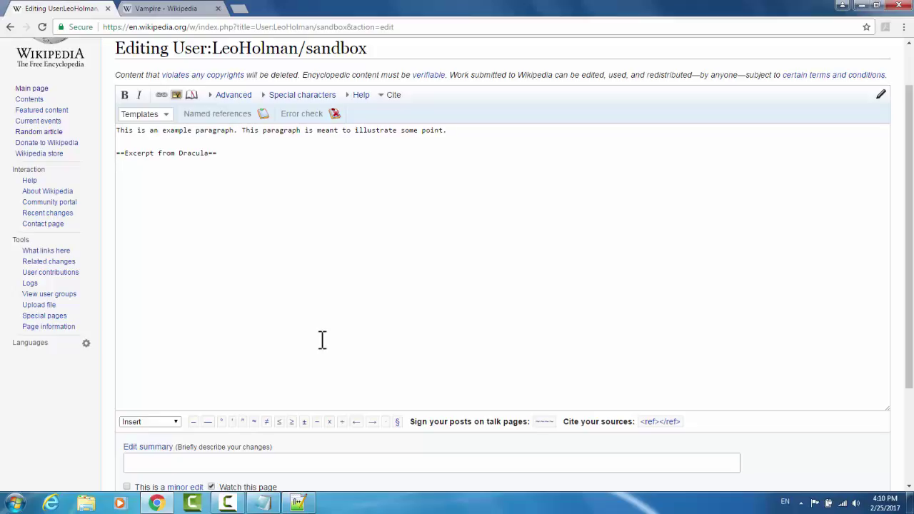
pyautogui.click(263, 504)
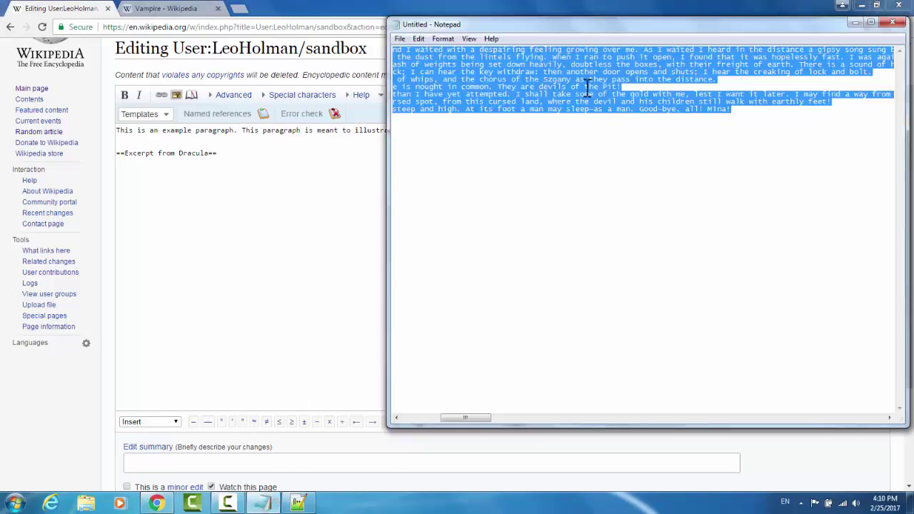
pyautogui.click(170, 179)
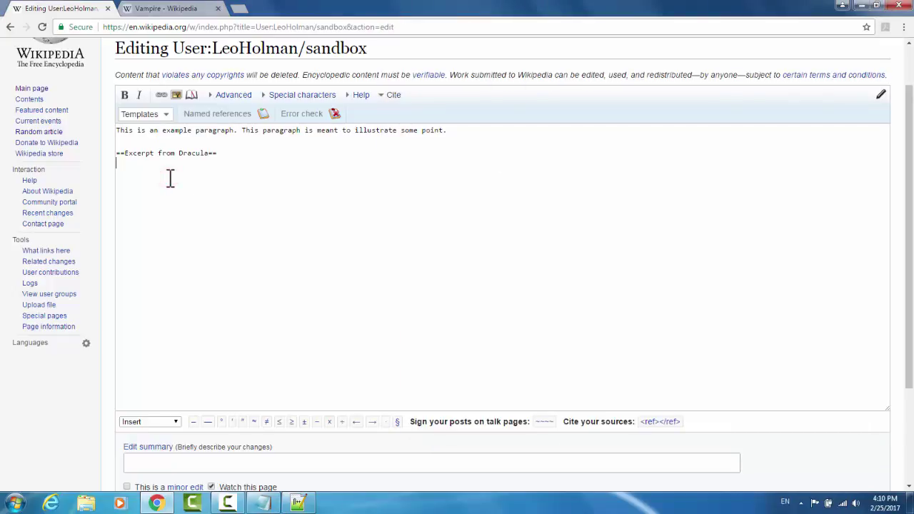
pyautogui.hotkey('ctrl', 'v')
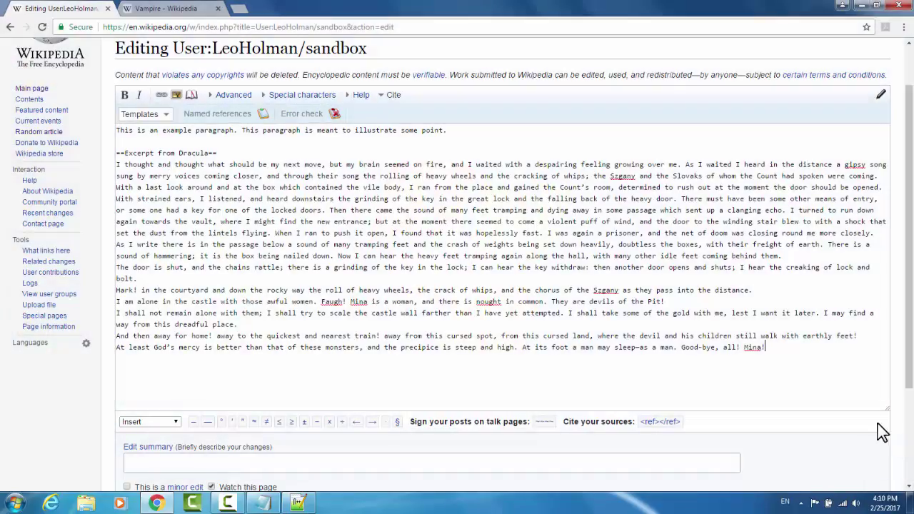
pyautogui.scroll(-2, 875, 319)
pyautogui.click(172, 402)
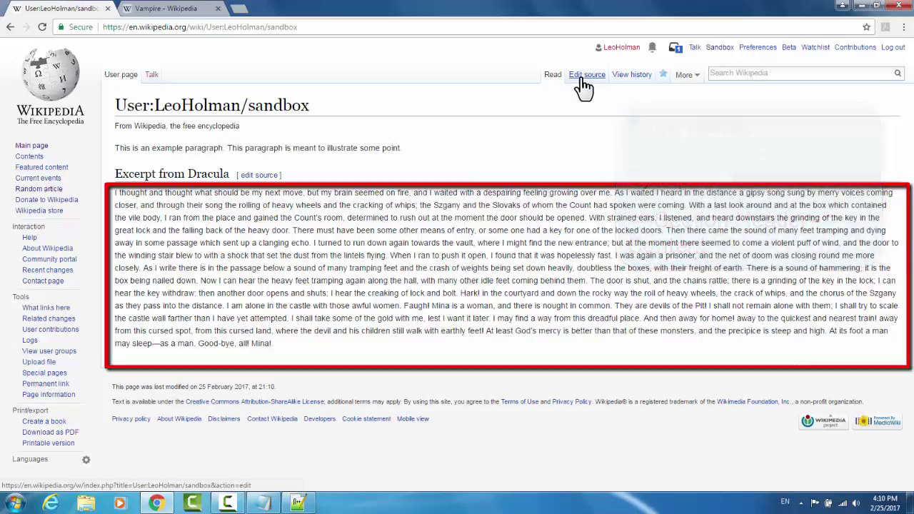
# Add three '==Example Header==' lines on separate lines after the excerpt's final word 'Mina!'.
pyautogui.click(579, 76)
pyautogui.scroll(-3, 602, 303)
pyautogui.click(800, 292)
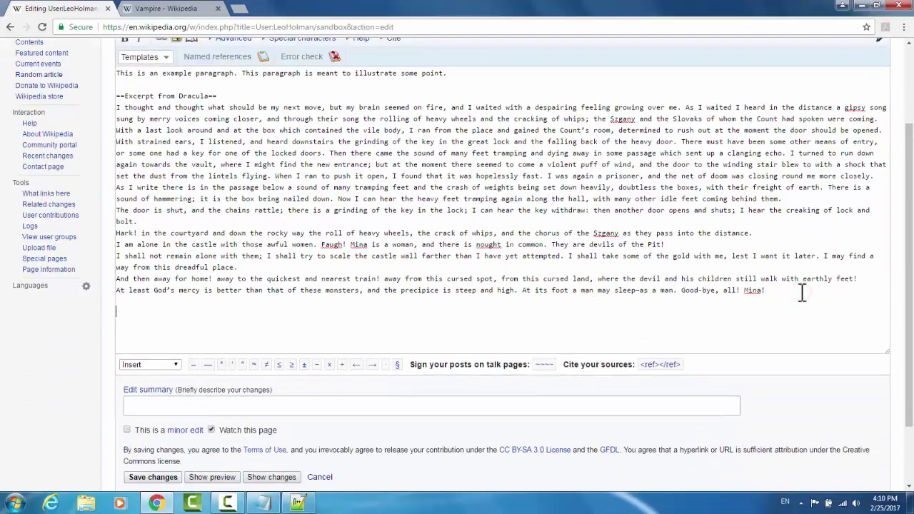
pyautogui.press('Return')
pyautogui.press('Return')
pyautogui.write('==Example Header==')
pyautogui.press('Return')
pyautogui.write('==Example ')
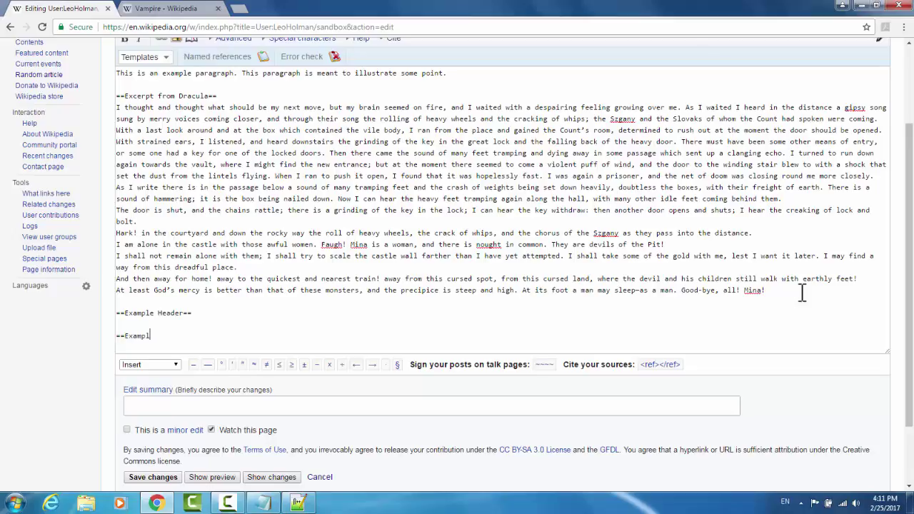
pyautogui.write('Header==')
pyautogui.press('Return')
pyautogui.press('Return')
pyautogui.write('==Ex')
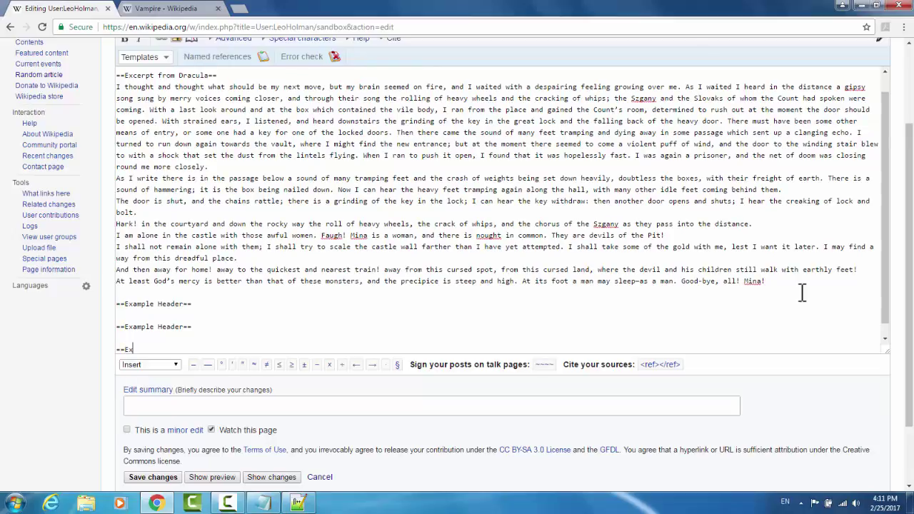
pyautogui.write('ample Header==')
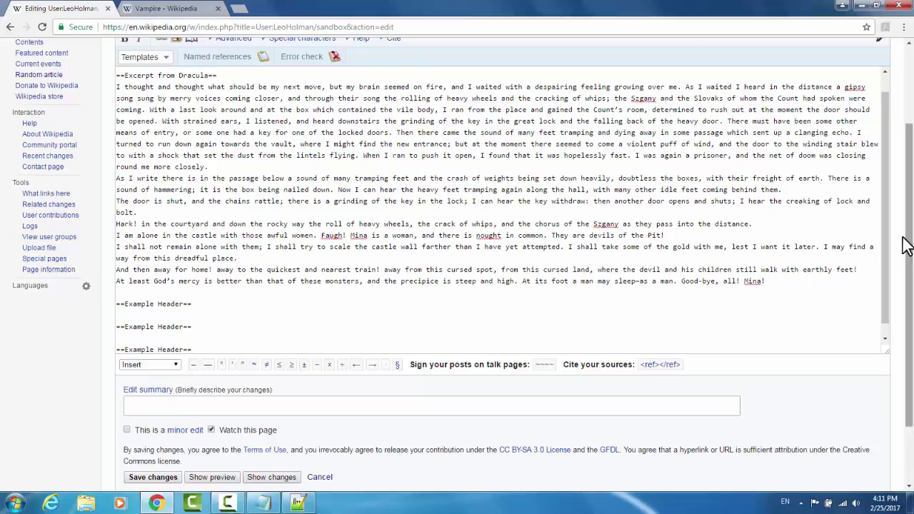
pyautogui.scroll(-2, 906, 249)
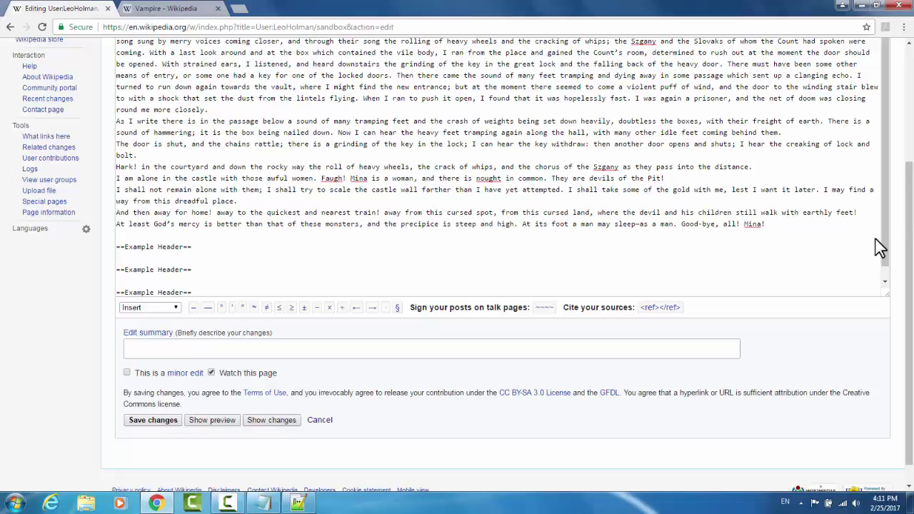
# Save the headings, review the four-entry Contents box, and reopen the source editor.
pyautogui.click(175, 422)
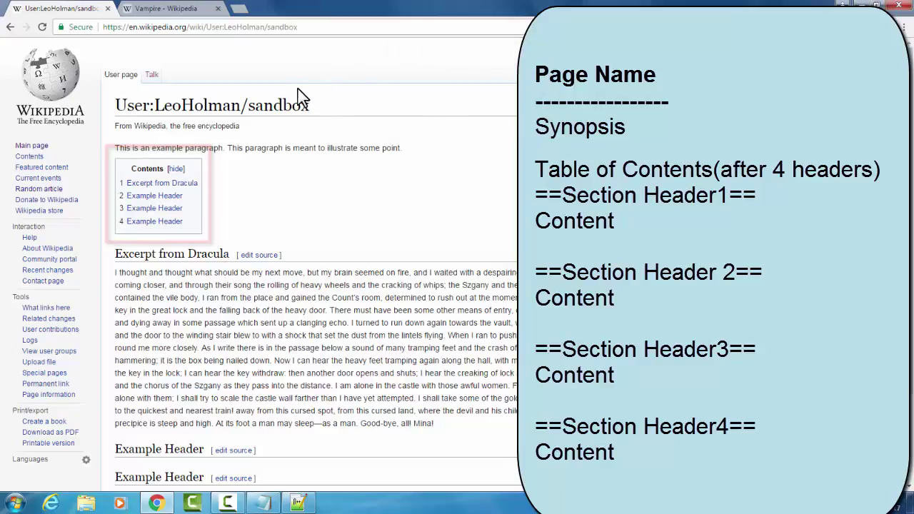
pyautogui.scroll(-1, 400, 107)
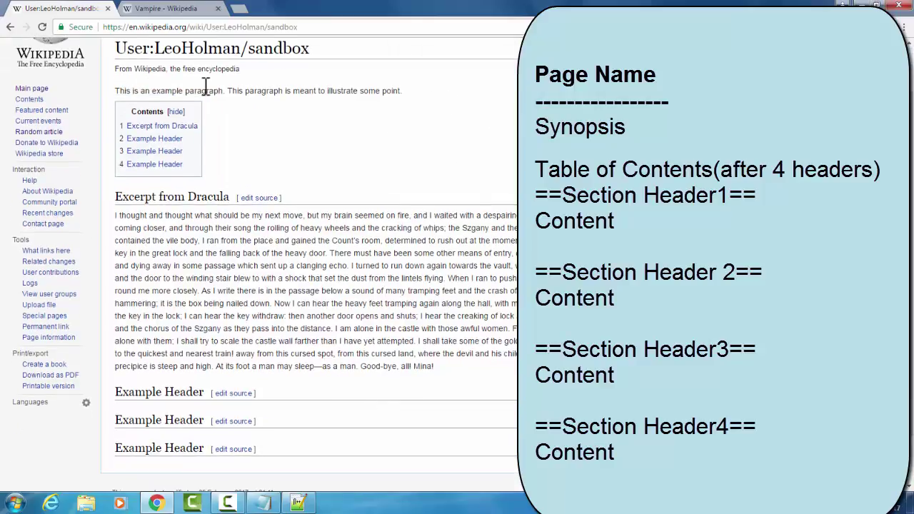
pyautogui.scroll(-1, 347, 179)
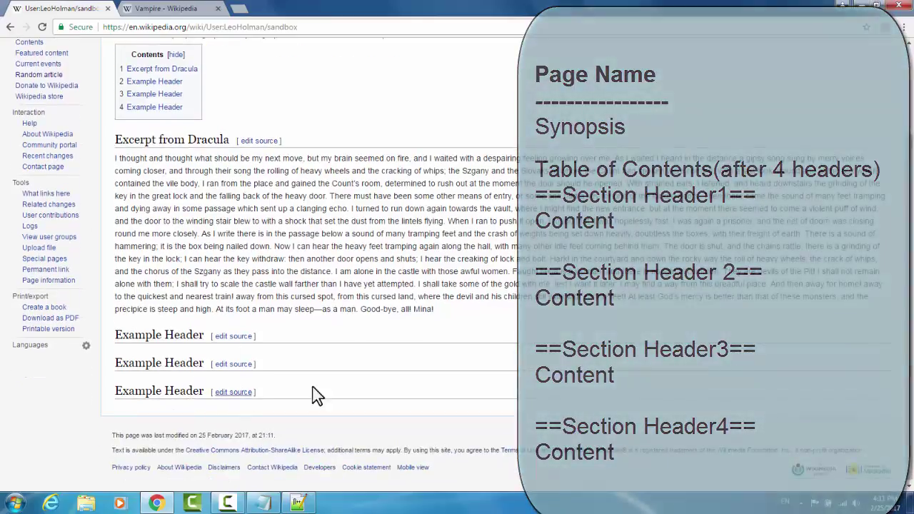
pyautogui.scroll(2, 672, 206)
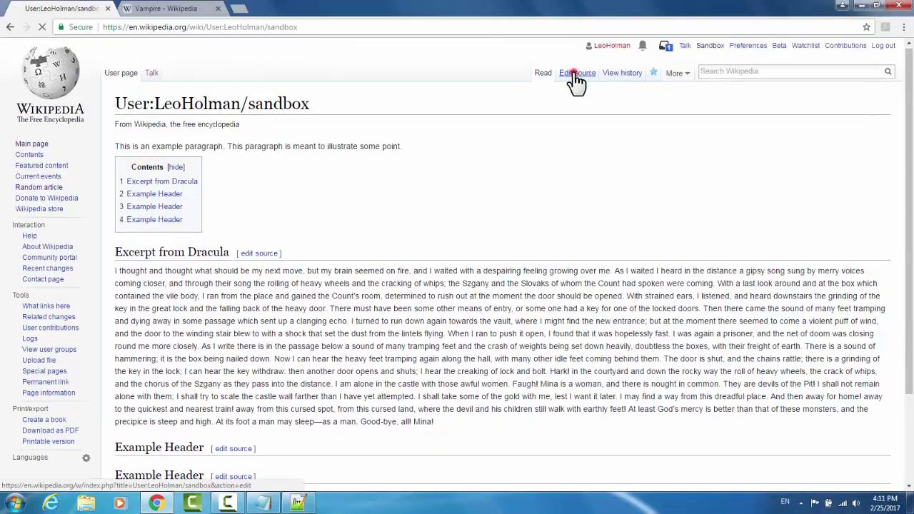
pyautogui.click(576, 72)
pyautogui.scroll(-1, 330, 341)
# Write 'Dracula is a vampire.' under the first Example Header and open a link with '[[' before 'vampire'.
pyautogui.click(155, 406)
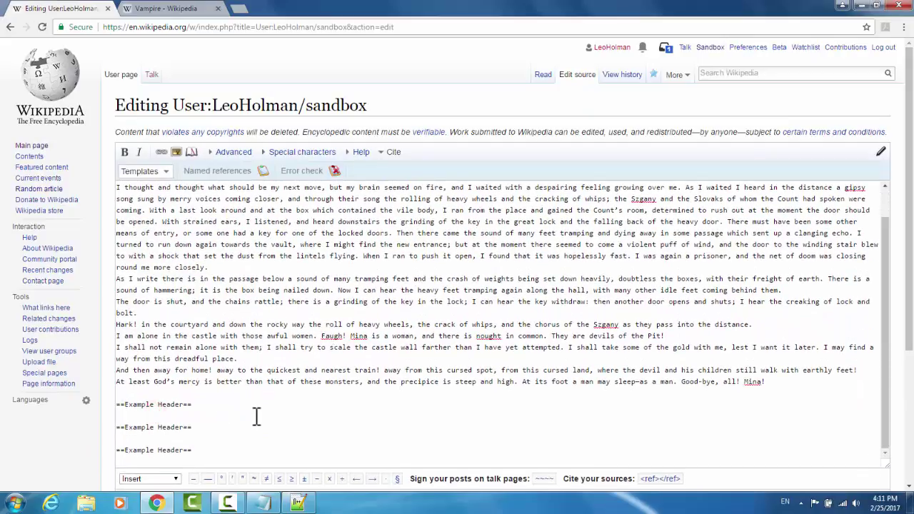
pyautogui.write('Dracula is a vampire.')
pyautogui.scroll(-1, 257, 417)
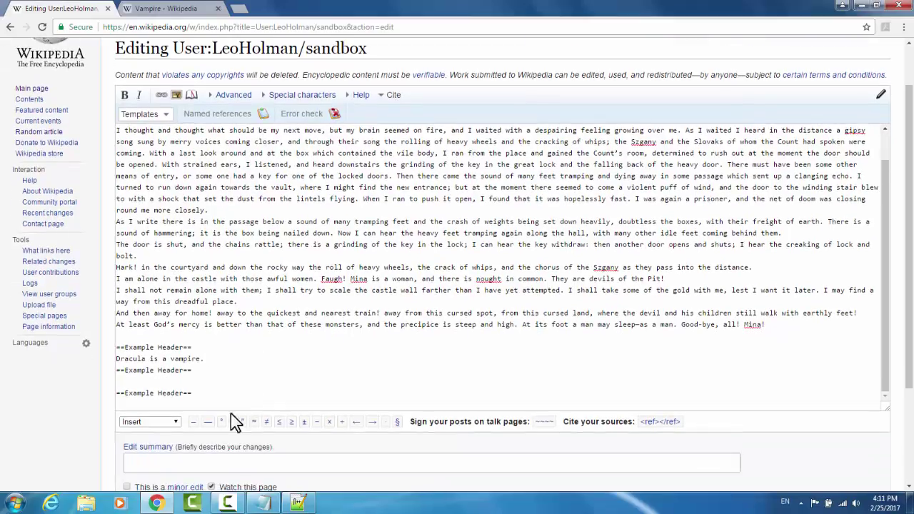
pyautogui.doubleClick(187, 359)
pyautogui.click(227, 360)
pyautogui.click(171, 358)
pyautogui.write('[[')
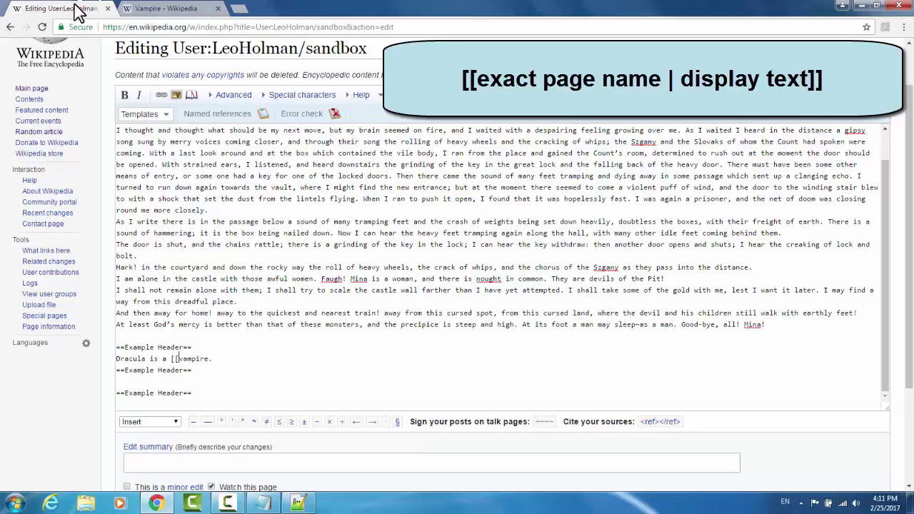
# Copy the title 'Vampire' from the Vampire article into the link brackets, followed by a pipe.
pyautogui.click(166, 10)
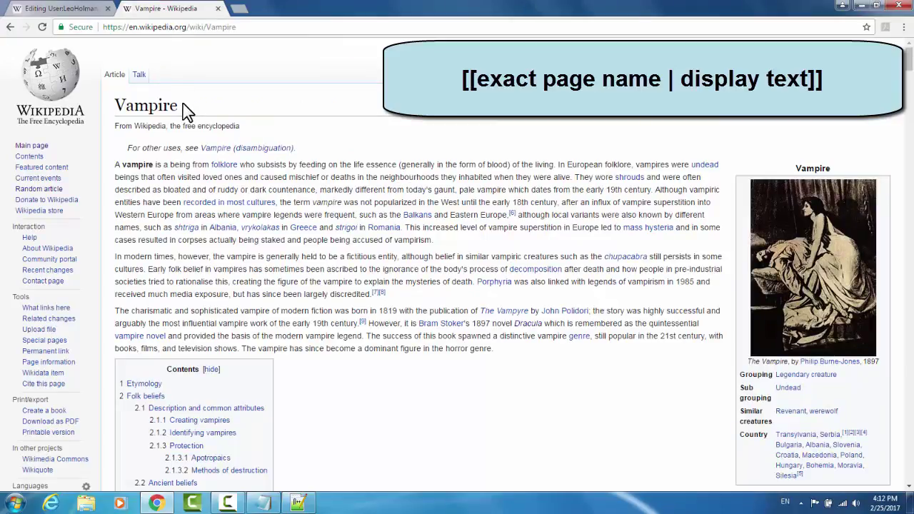
pyautogui.moveTo(180, 106); pyautogui.dragTo(116, 105)
pyautogui.hotkey('ctrl', 'c')
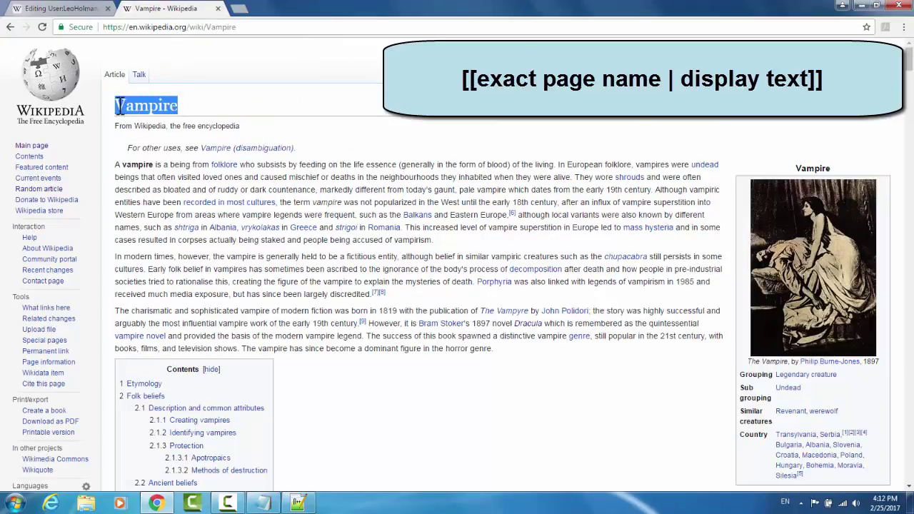
pyautogui.click(69, 10)
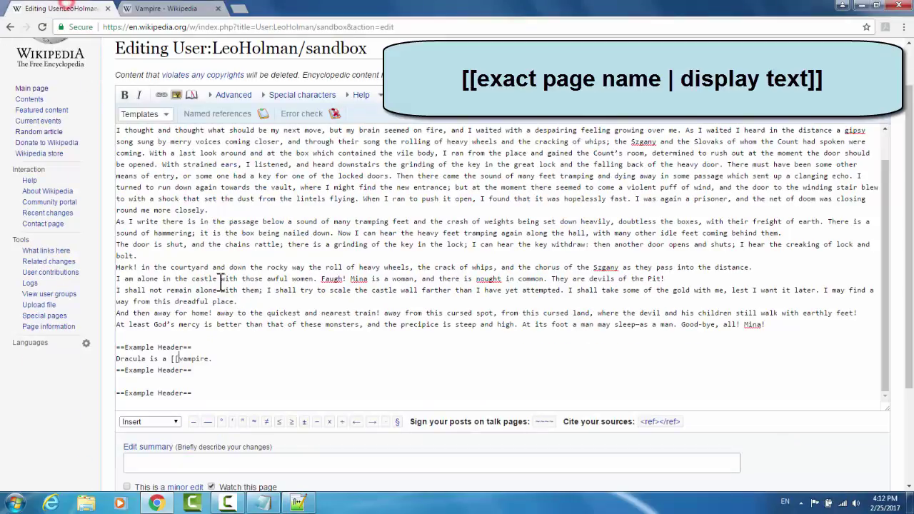
pyautogui.hotkey('ctrl', 'v')
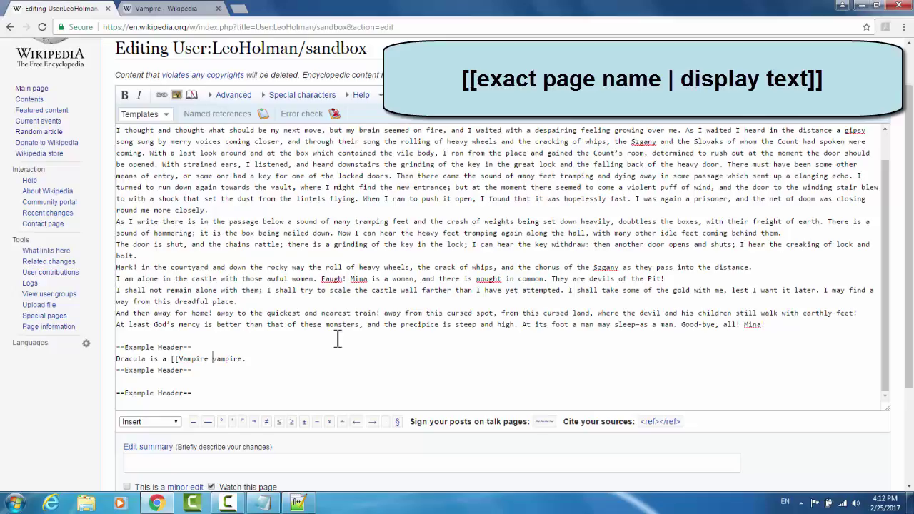
pyautogui.press('BackSpace')
pyautogui.write('|')
# Replace the trailing 'vampire.' with 'monster]]' to finish [[Vampire|monster]], and save the page.
pyautogui.press('End')
pyautogui.press('BackSpace')
pyautogui.press('BackSpace')
pyautogui.press('BackSpace')
pyautogui.press('BackSpace')
pyautogui.press('BackSpace')
pyautogui.press('BackSpace')
pyautogui.press('BackSpace')
pyautogui.press('BackSpace')
pyautogui.write('monster]]')
pyautogui.scroll(-2, 333, 341)
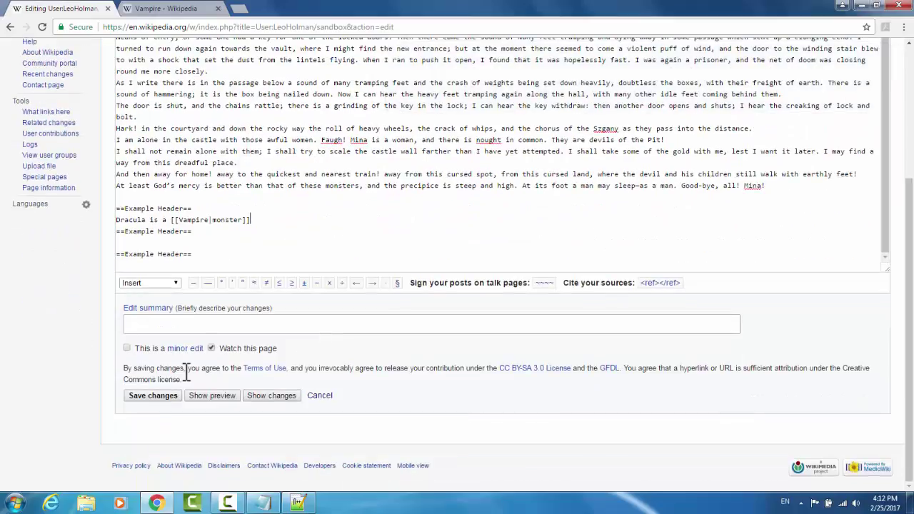
pyautogui.click(157, 397)
# Open the 'monster' link's Vampire article in a new tab, then return to the sandbox.
pyautogui.scroll(-2, 428, 287)
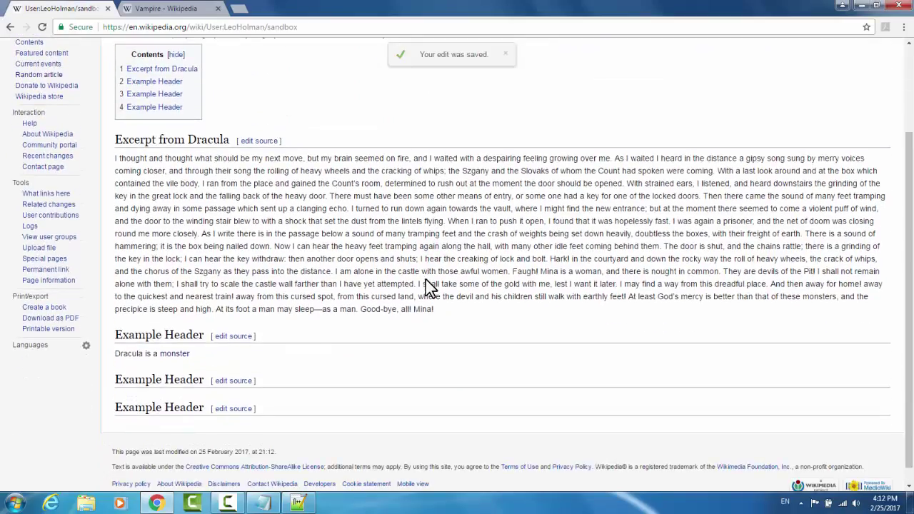
pyautogui.rightClick(171, 355)
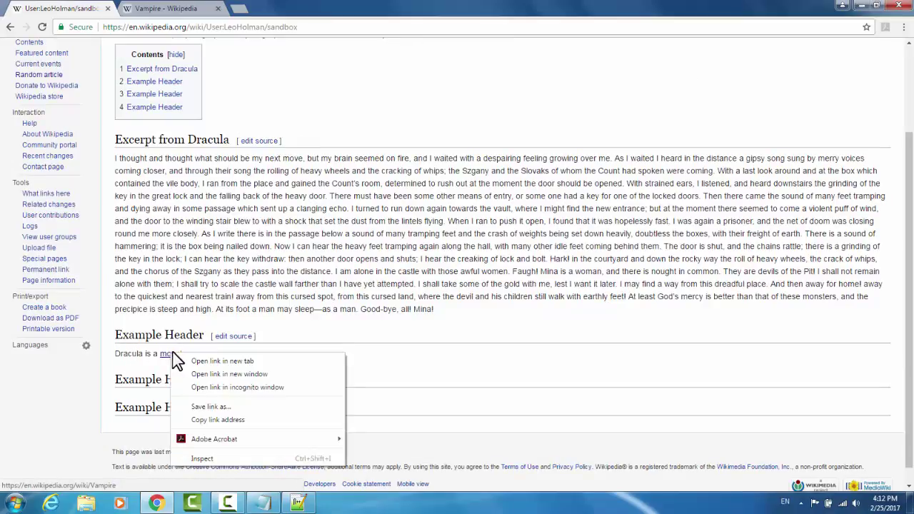
pyautogui.click(200, 361)
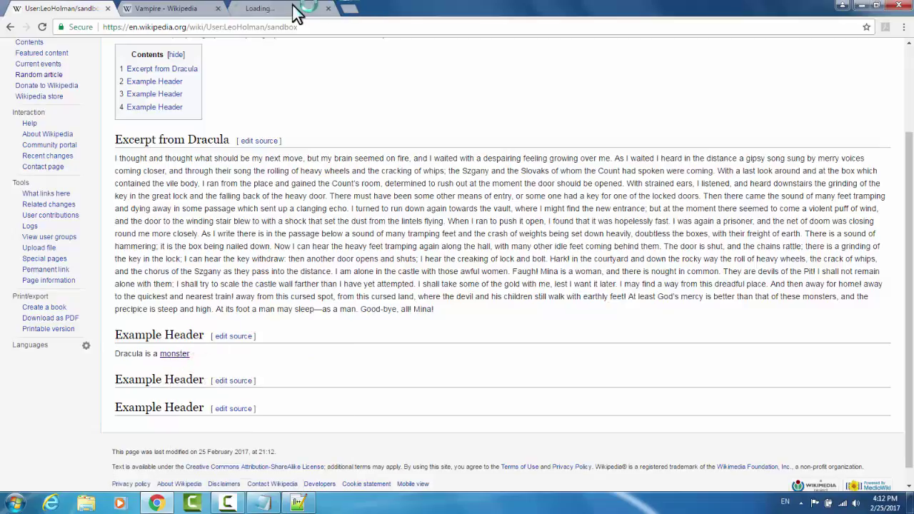
pyautogui.click(282, 10)
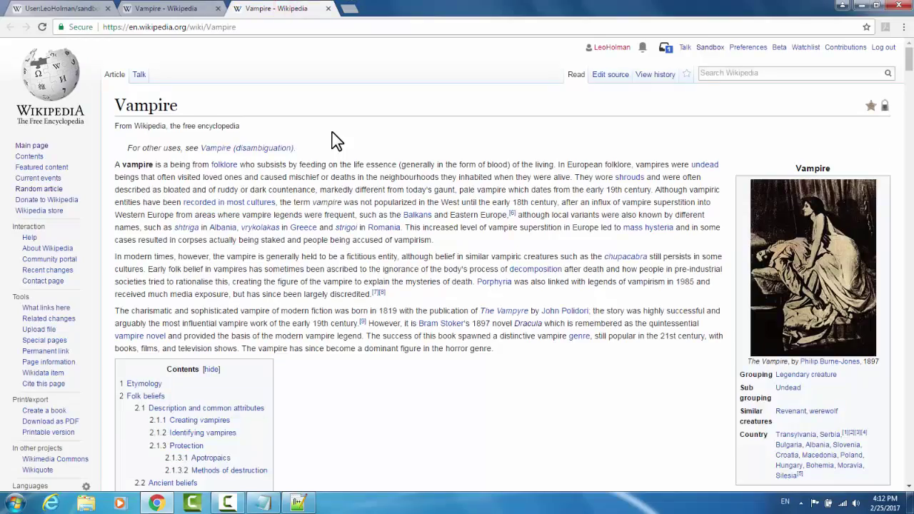
pyautogui.click(86, 9)
pyautogui.scroll(-1, 464, 351)
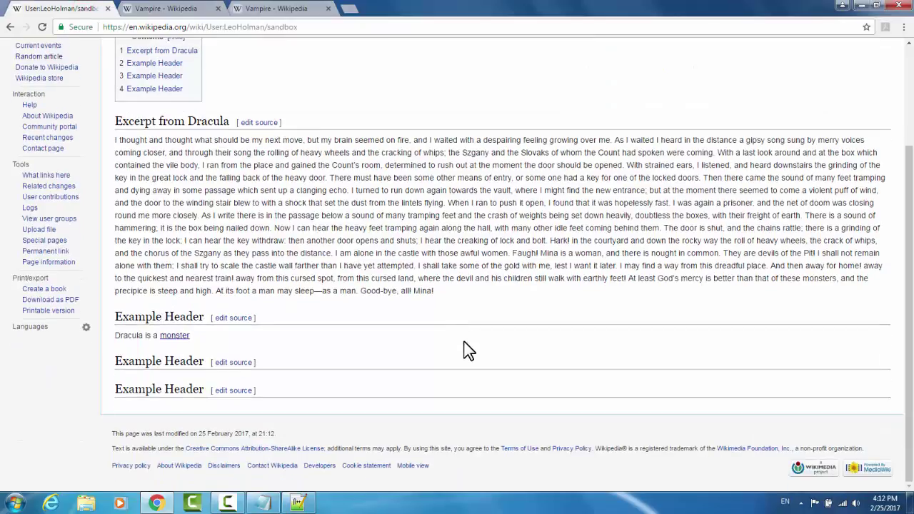
pyautogui.scroll(3, 464, 350)
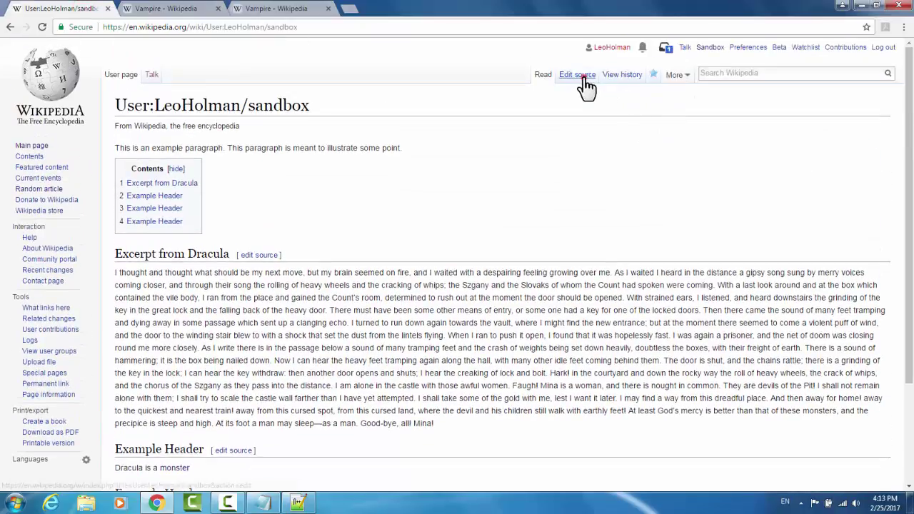
pyautogui.click(577, 74)
pyautogui.scroll(-1, 347, 386)
pyautogui.click(276, 413)
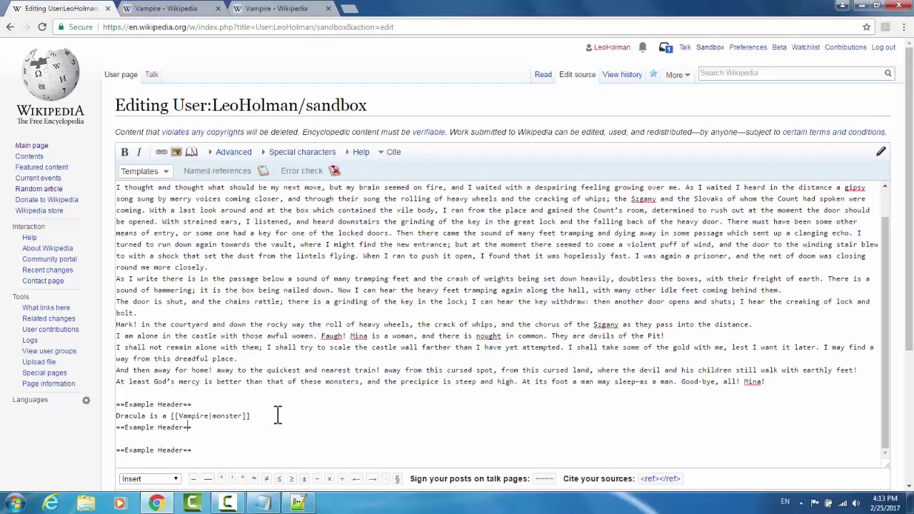
pyautogui.press('Left')
pyautogui.press('Left')
pyautogui.click(278, 416)
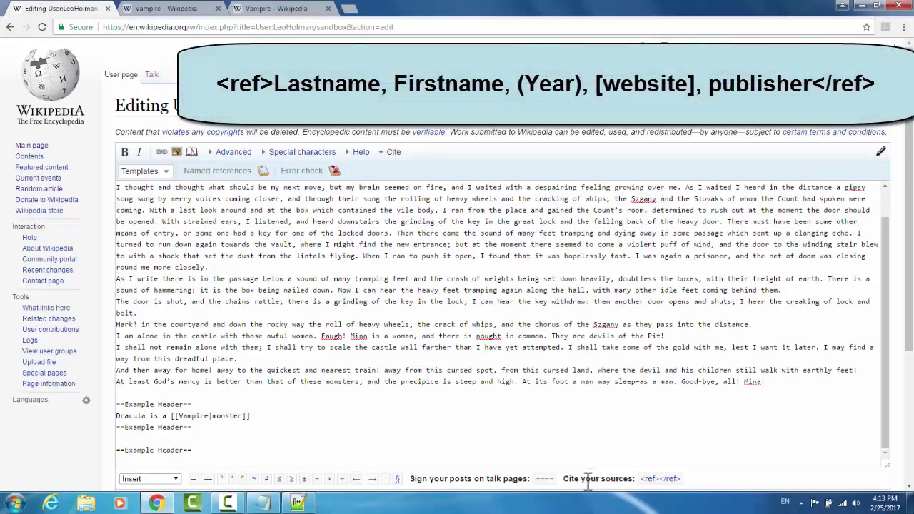
pyautogui.click(651, 482)
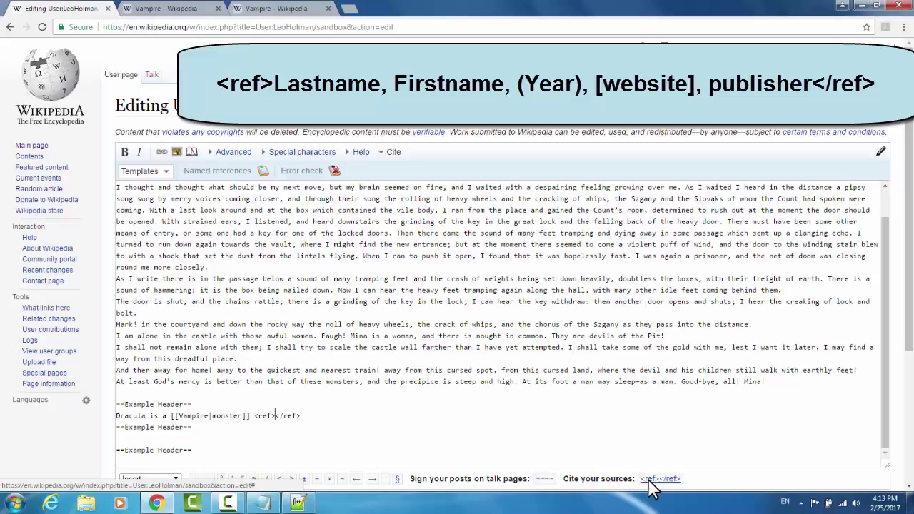
pyautogui.write('Lastname,')
pyautogui.write(' Firstnam')
pyautogui.write('e, (')
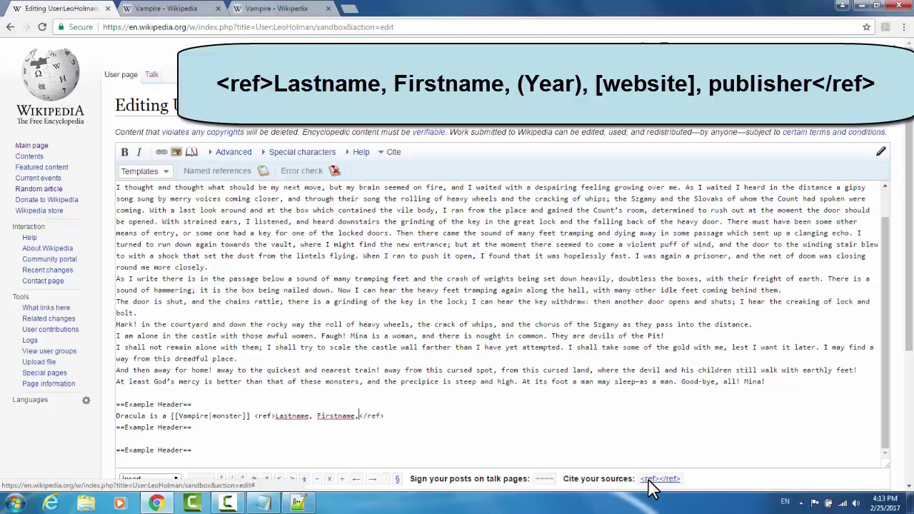
pyautogui.write('Year) [www.website.com] Publisher')
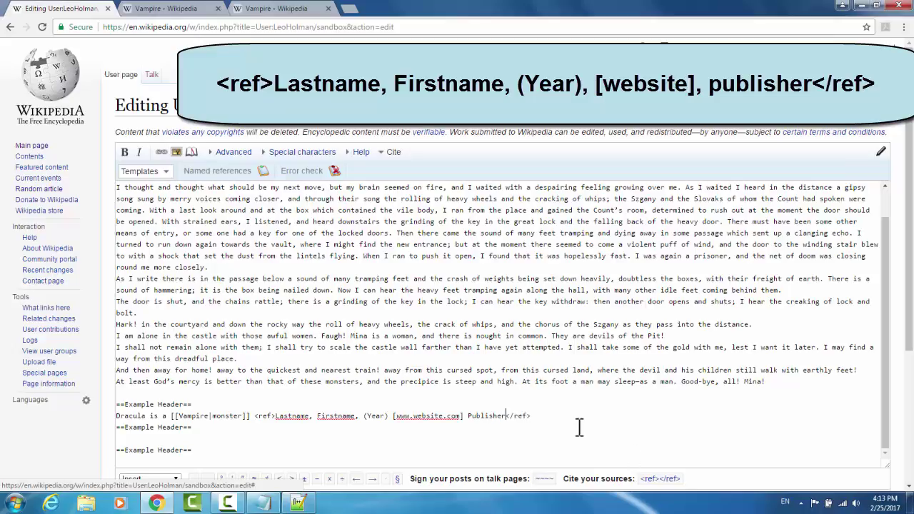
pyautogui.scroll(-1, 575, 411)
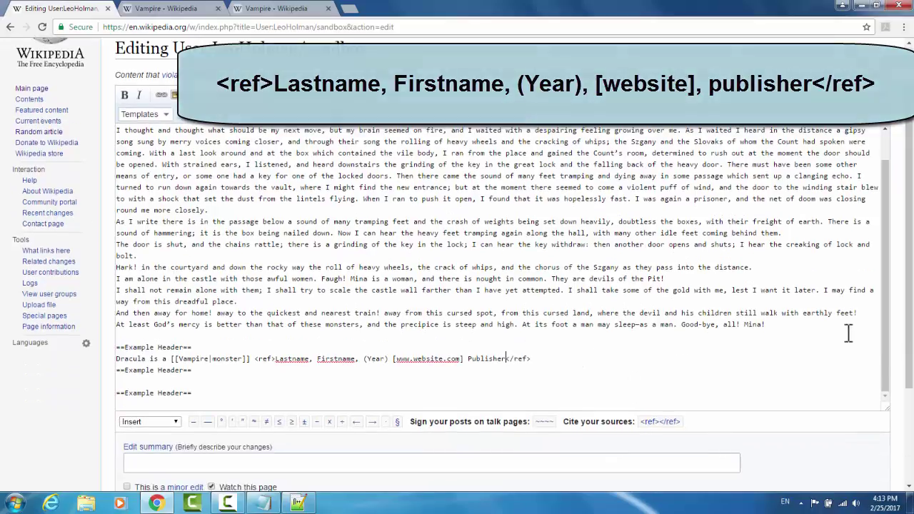
pyautogui.click(884, 349)
# Add a '==References==' heading after the last Example Header, accepting the 'References' spelling suggestion.
pyautogui.click(207, 397)
pyautogui.press('Return')
pyautogui.write('==')
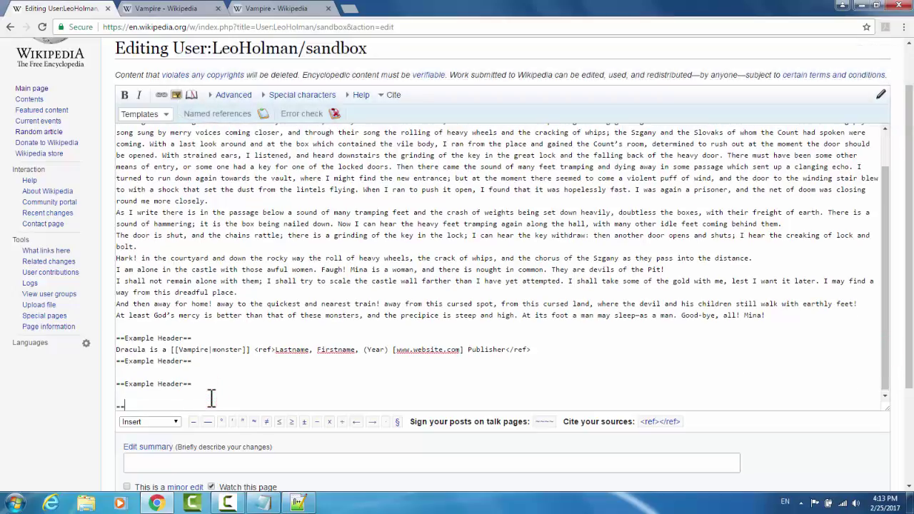
pyautogui.write('Reference')
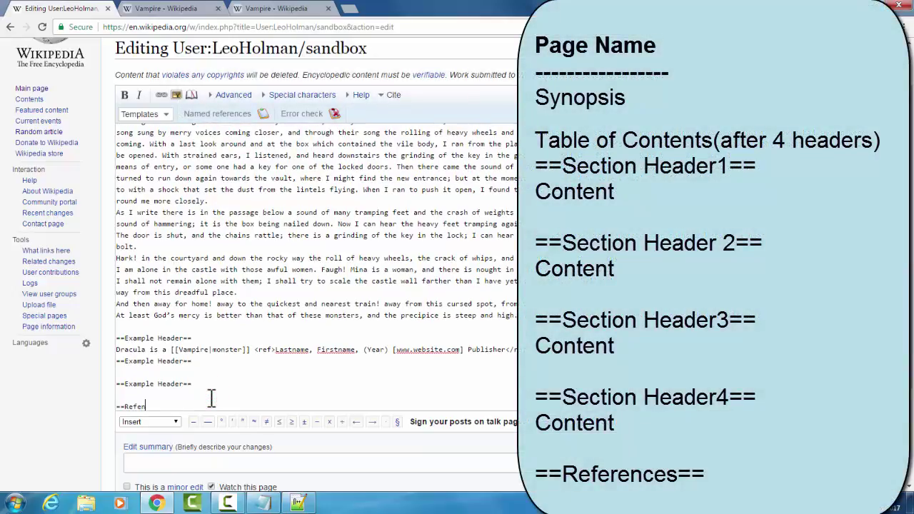
pyautogui.write('s==')
pyautogui.rightClick(136, 406)
pyautogui.click(185, 208)
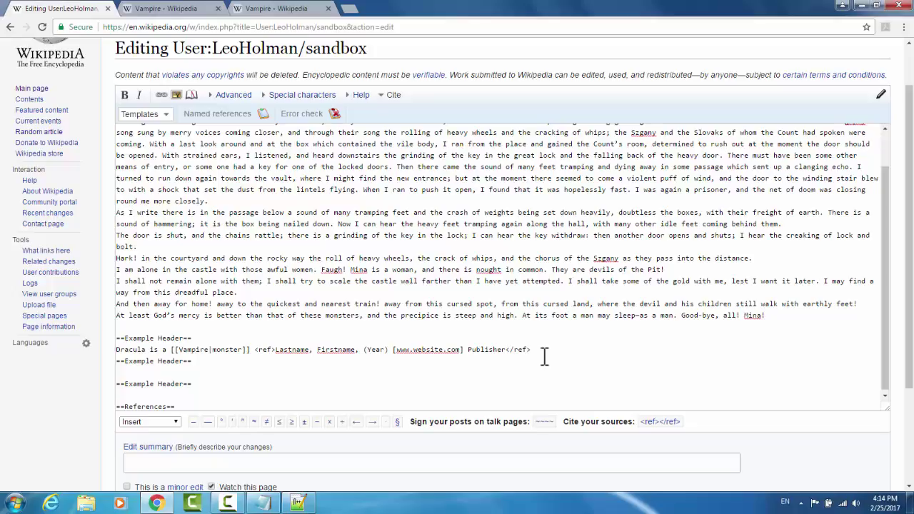
pyautogui.scroll(-2, 902, 230)
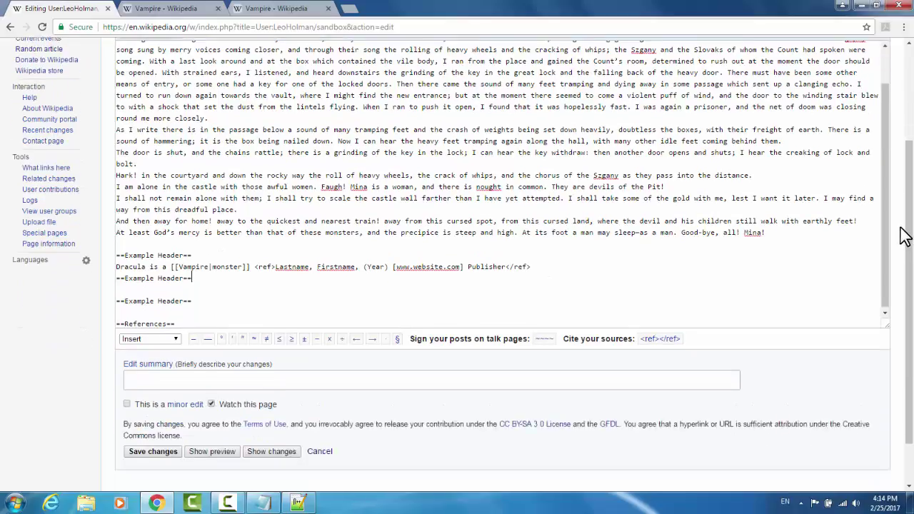
# Save the page and check the footnote [1] on 'monster' and the References list.
pyautogui.click(154, 420)
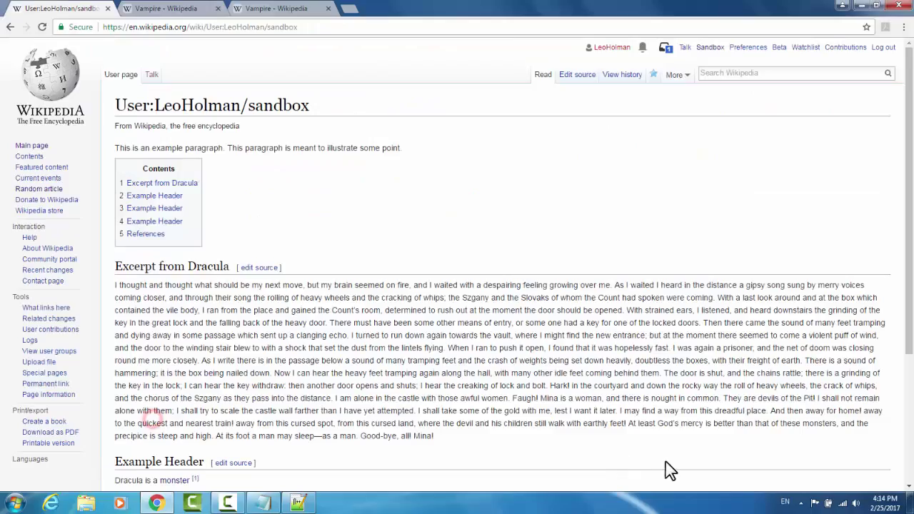
pyautogui.scroll(-3, 515, 203)
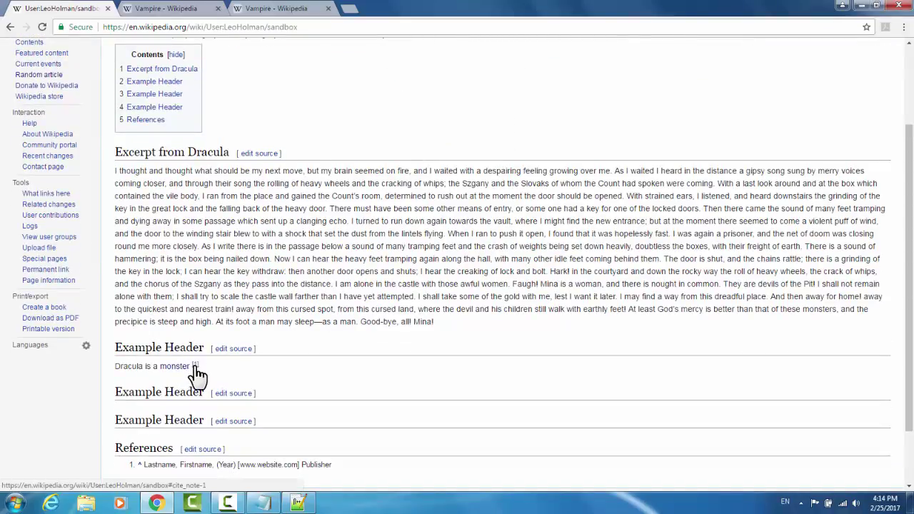
pyautogui.scroll(-2, 221, 355)
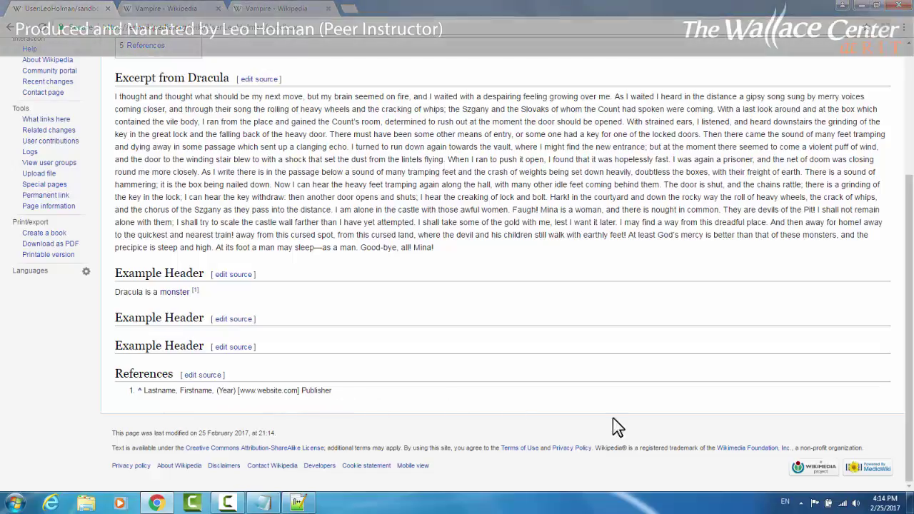
pyautogui.scroll(1, 783, 441)
pyautogui.scroll(3, 782, 432)
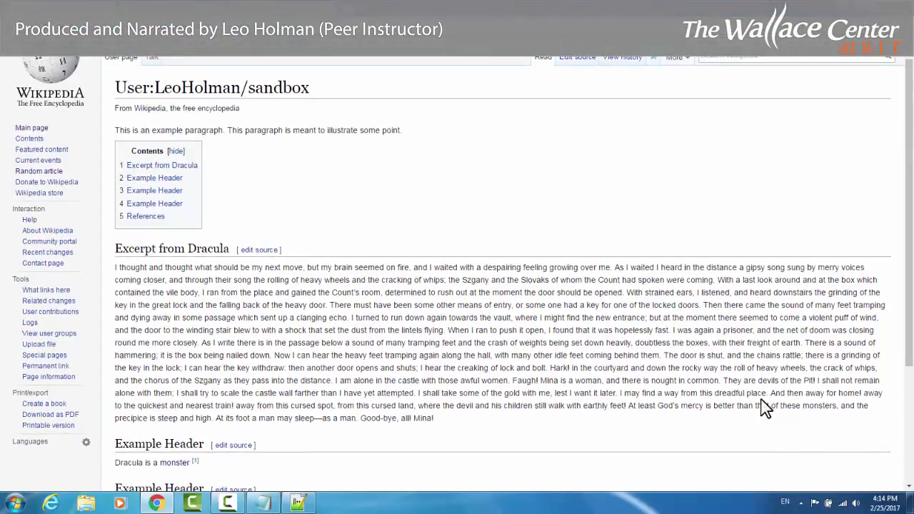
pyautogui.scroll(-2, 765, 408)
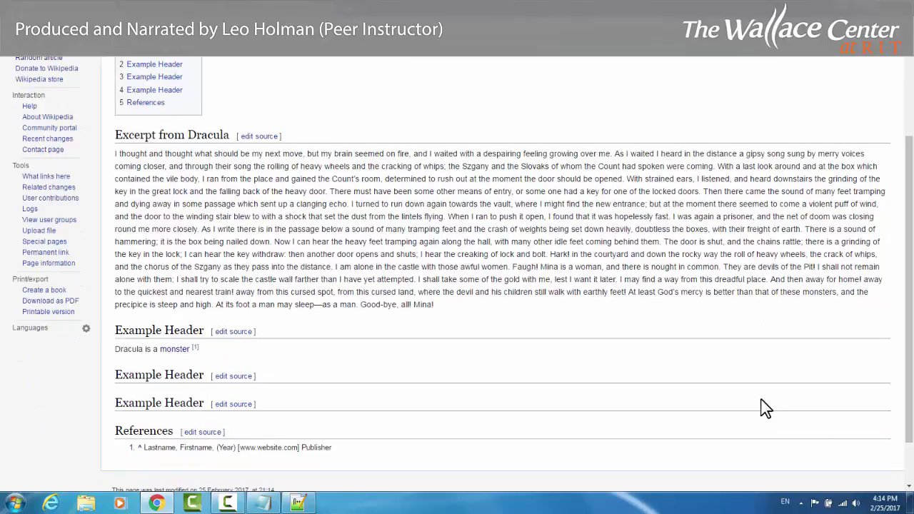
pyautogui.scroll(2, 765, 408)
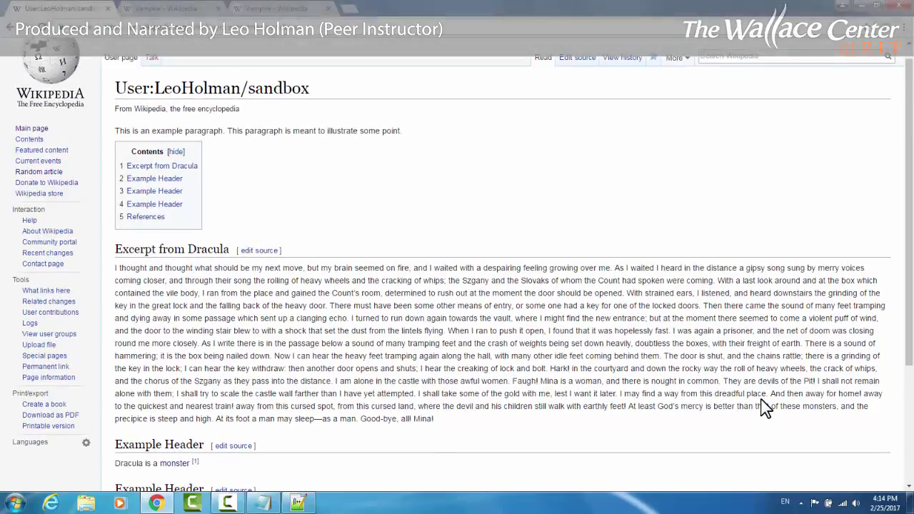